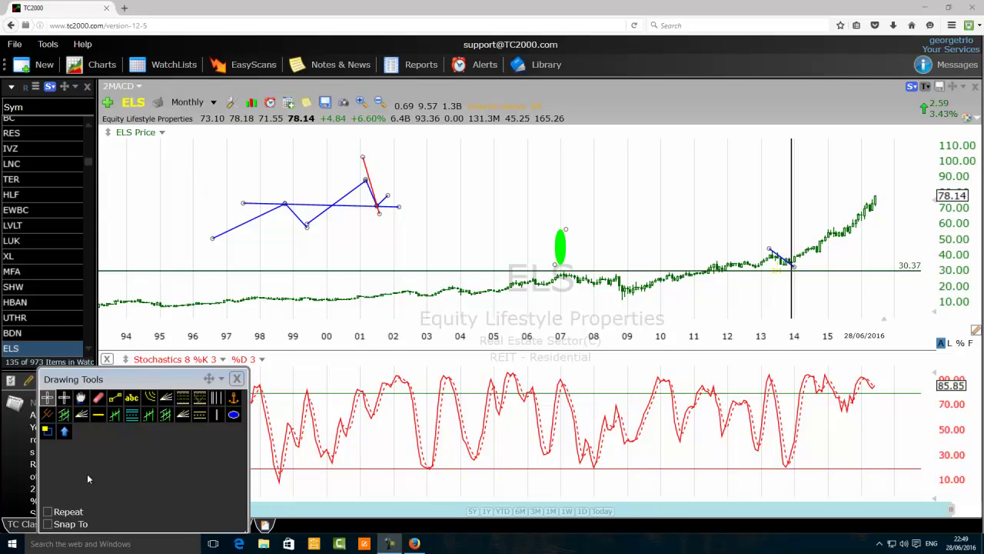
Move the drawing palette clear of the lower chart and mark the first peak of the sketched pattern, around late 1998, with a small ellipse.
mouse_move(122, 385)
mouse_down()
mouse_move(40, 437)
mouse_move(66, 475)
mouse_up()
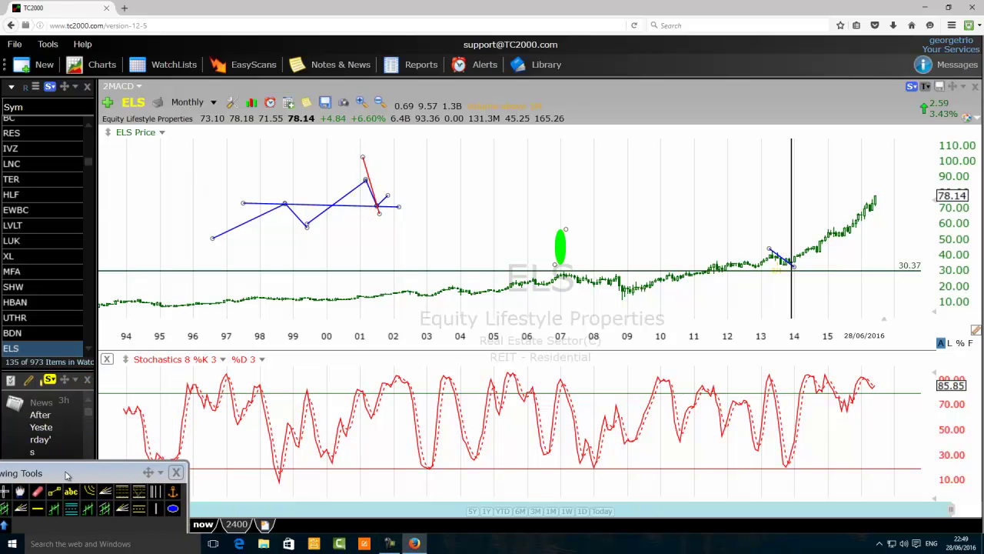
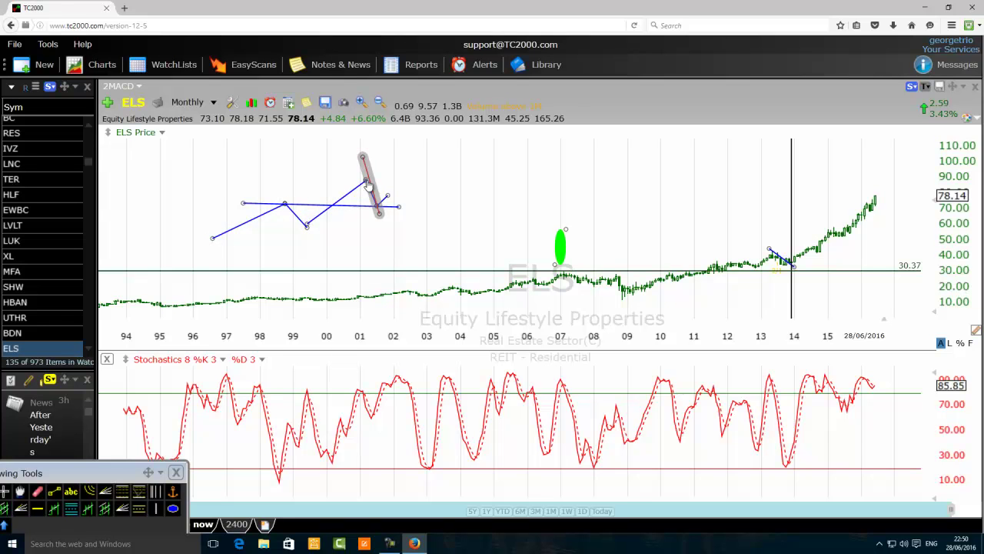
mouse_move(368, 185)
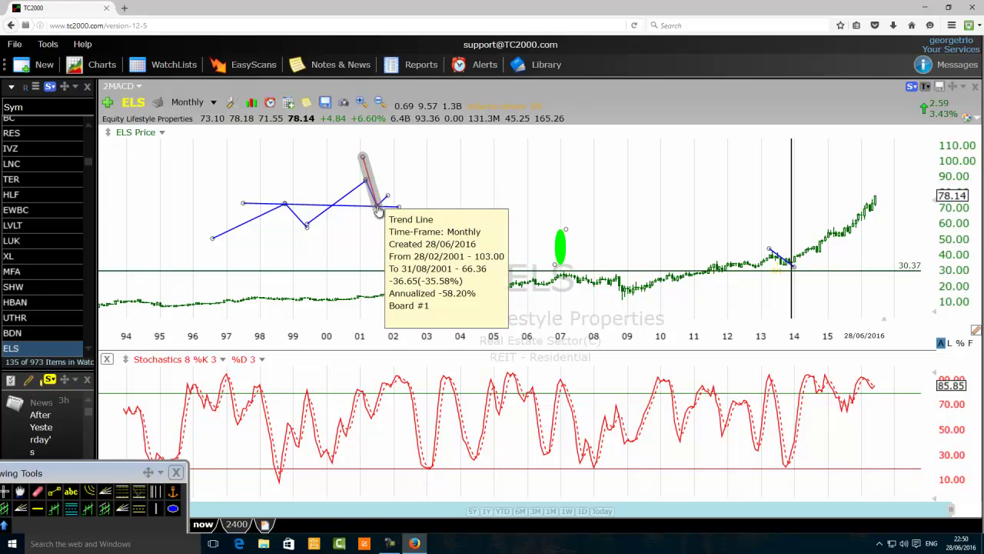
click(172, 509)
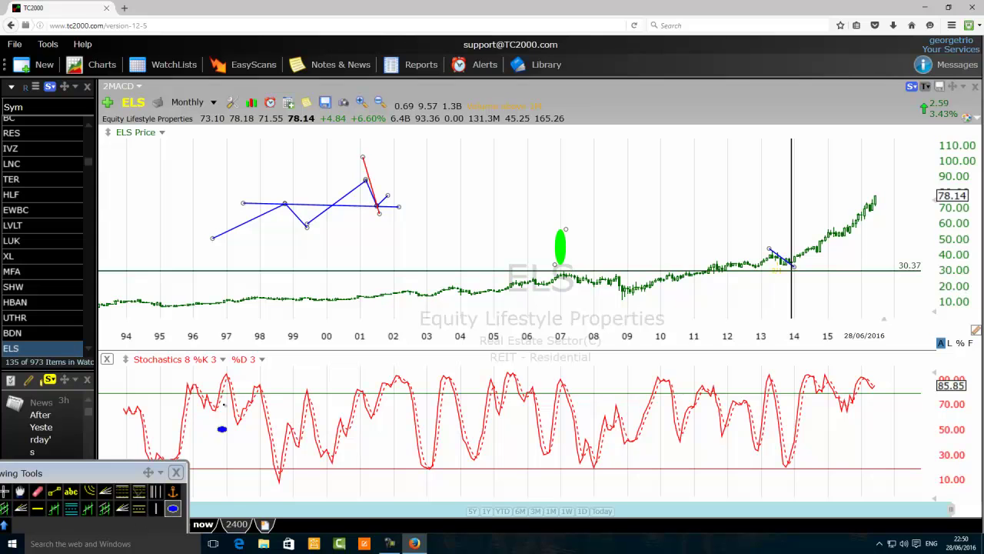
drag(290, 181, 277, 200)
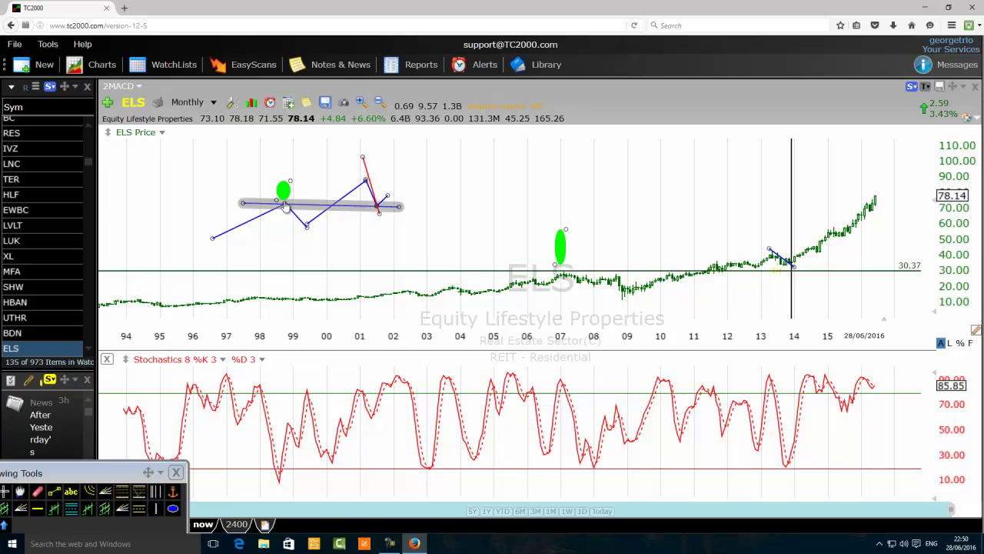
mouse_move(286, 207)
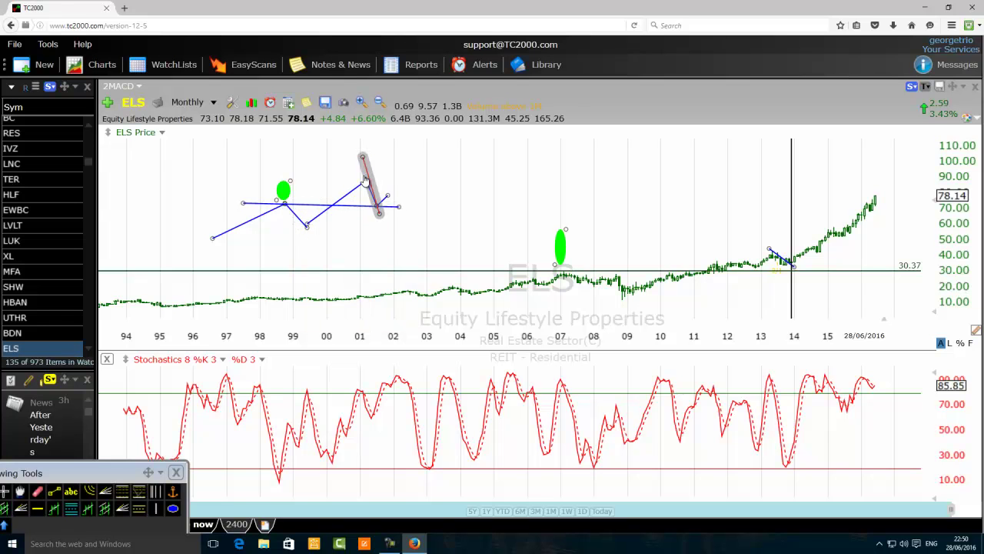
mouse_move(377, 210)
drag(378, 210, 379, 213)
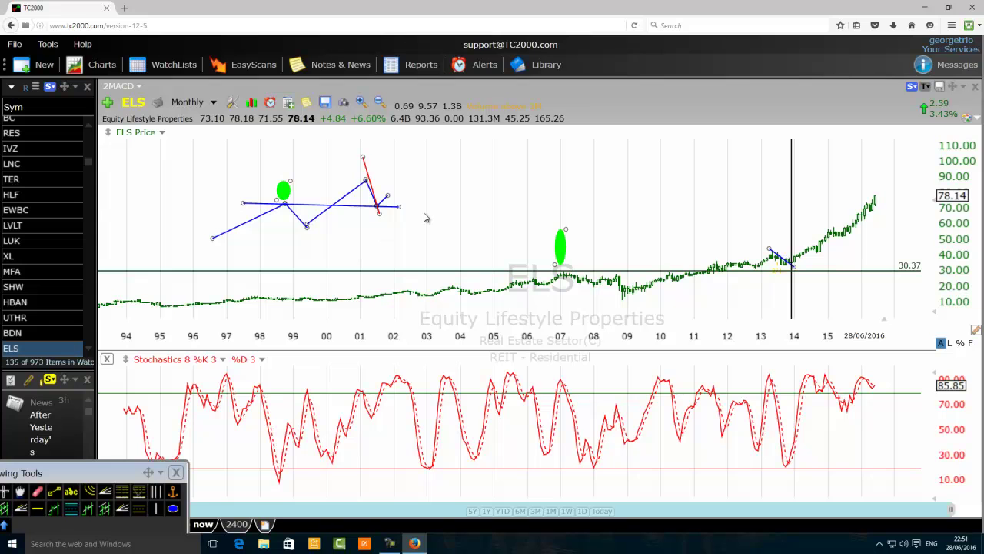
Trace the ELS swings with trend lines from late 1995 to the early 2007 peak, down to the December 2008 low and up to April 2013.
click(54, 491)
drag(186, 302, 560, 273)
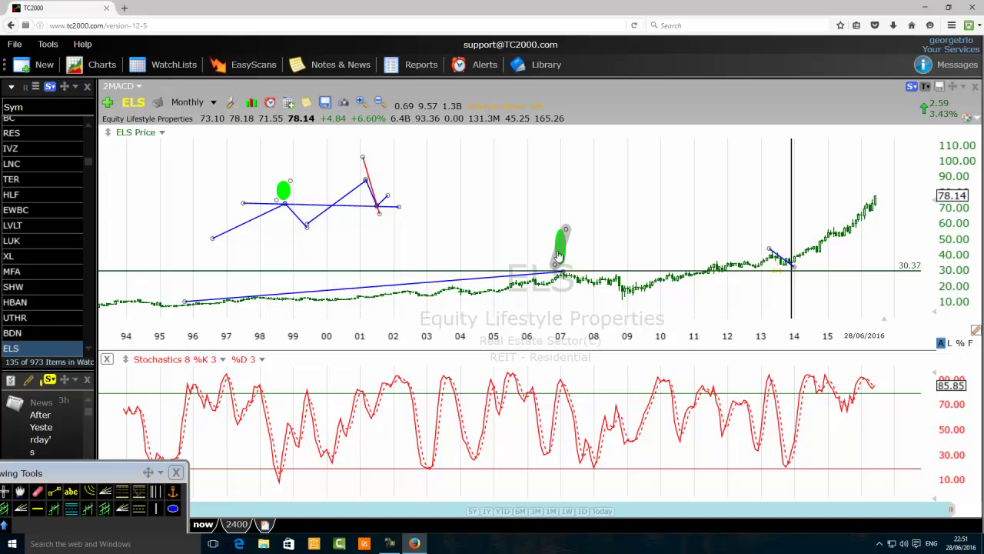
mouse_move(559, 255)
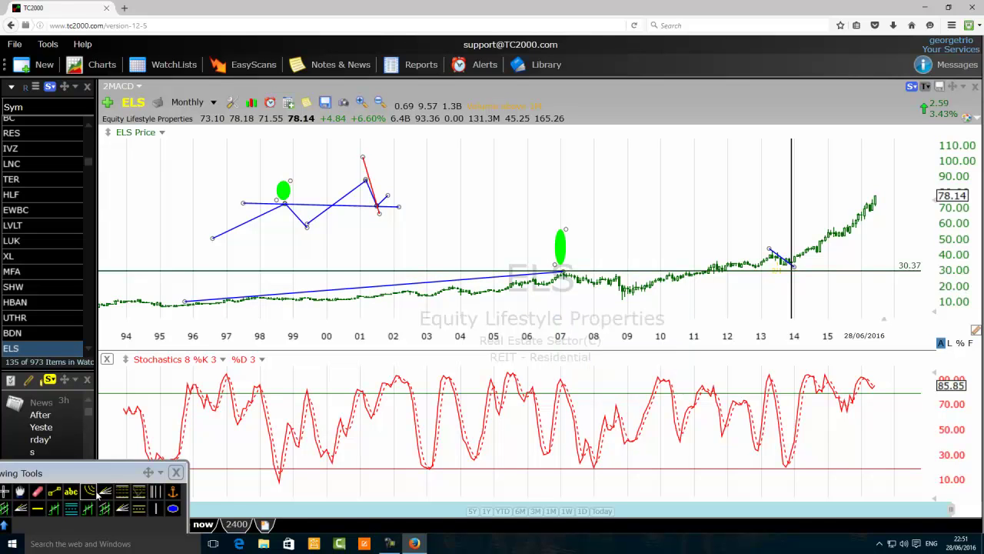
click(54, 493)
mouse_move(564, 279)
mouse_down()
mouse_move(582, 262)
mouse_move(562, 268)
mouse_up()
drag(575, 269, 624, 298)
click(54, 491)
drag(625, 298, 768, 248)
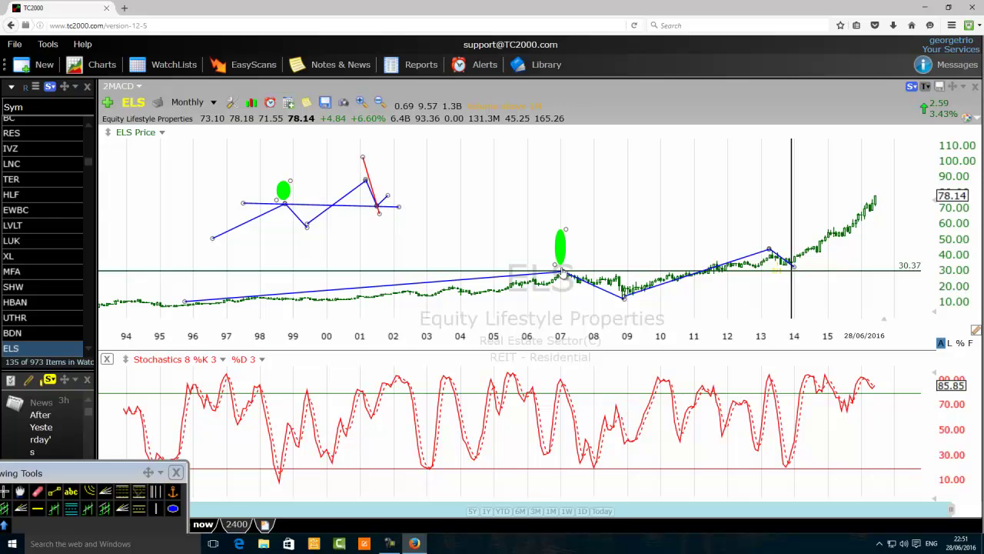
mouse_move(794, 264)
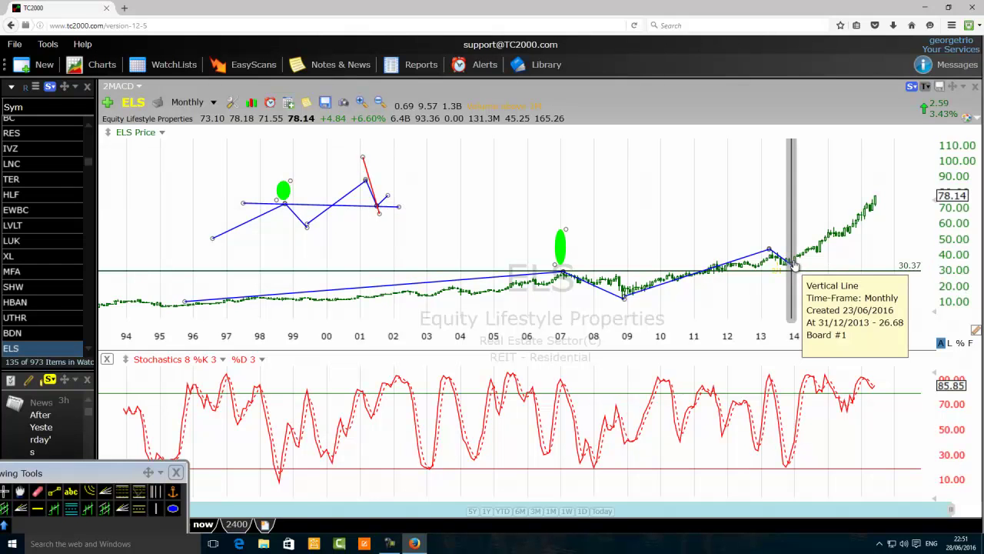
Add a horizontal line at 39.32 on the ELS price chart, just above the early 2014 candles.
scroll(666, 255, up, 4)
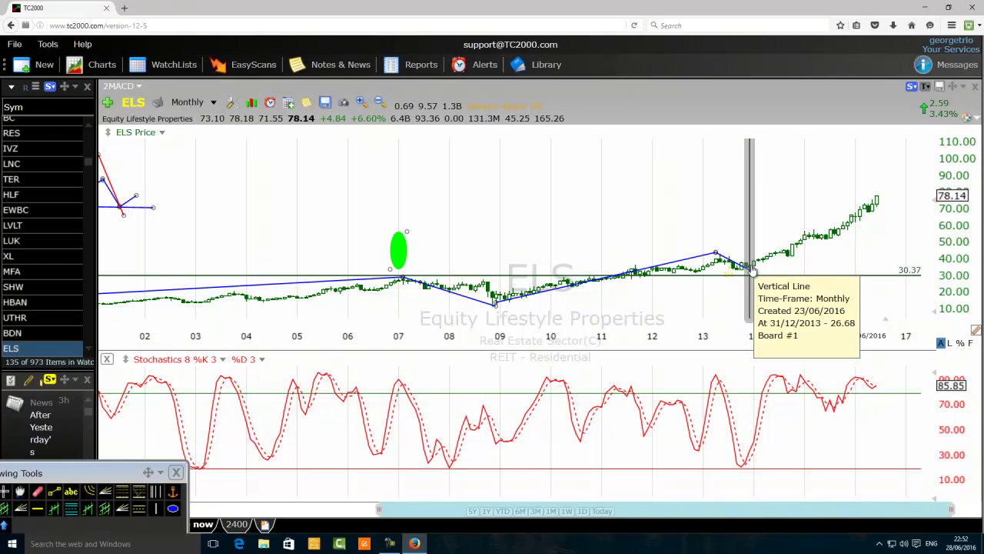
scroll(658, 300, up, 2)
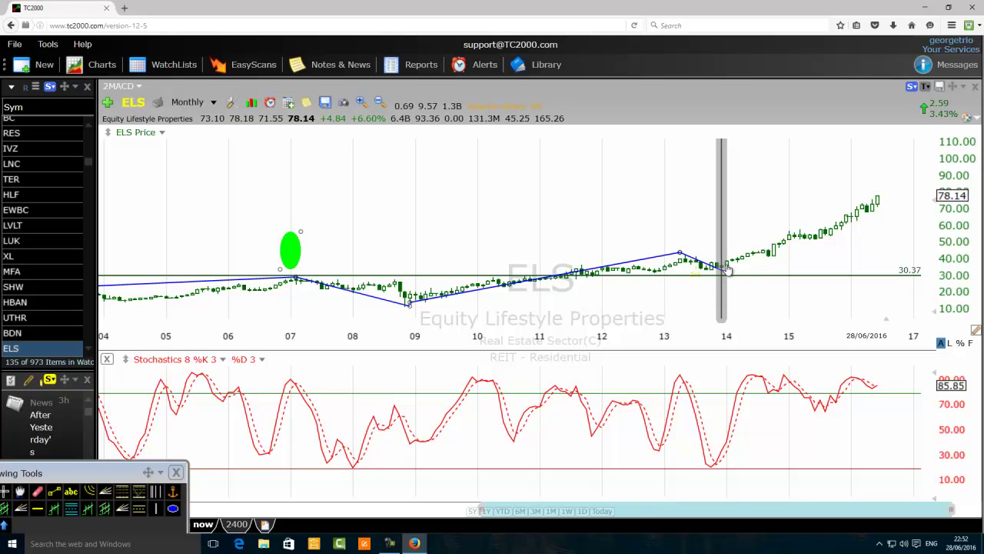
click(36, 509)
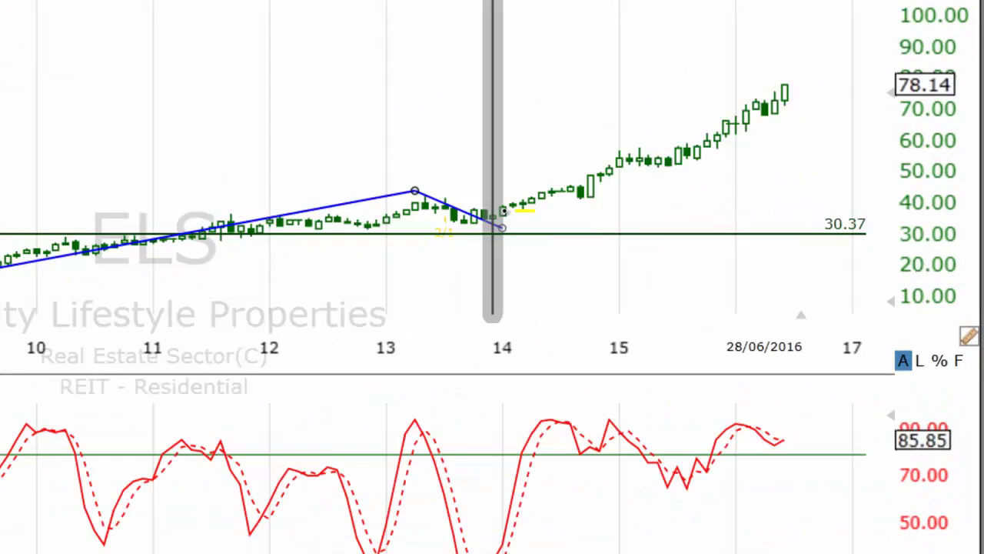
drag(513, 209, 516, 214)
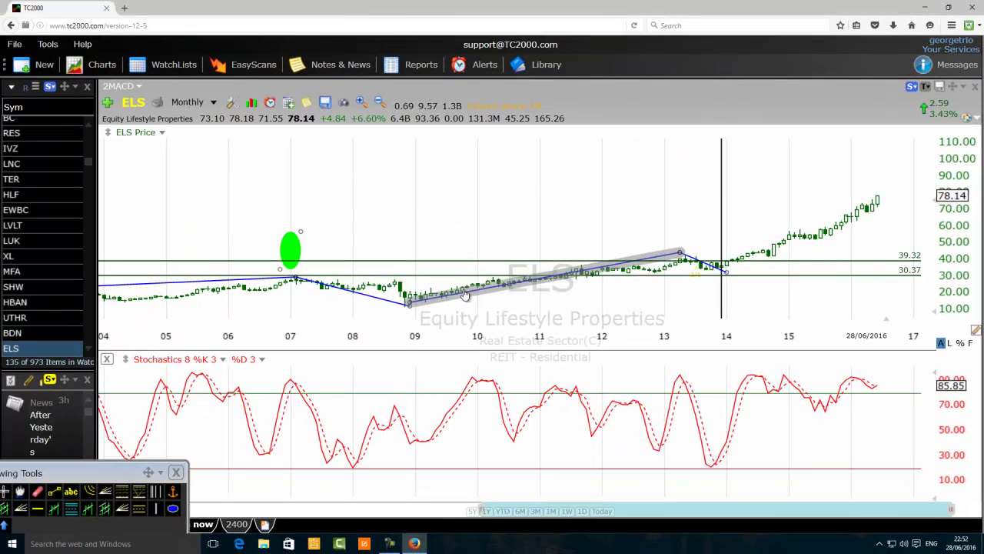
Examine the ELS trend-line swings from the 2007 peak to the 2014 pullback and compare them with the sketched pattern.
scroll(141, 355, down, 2)
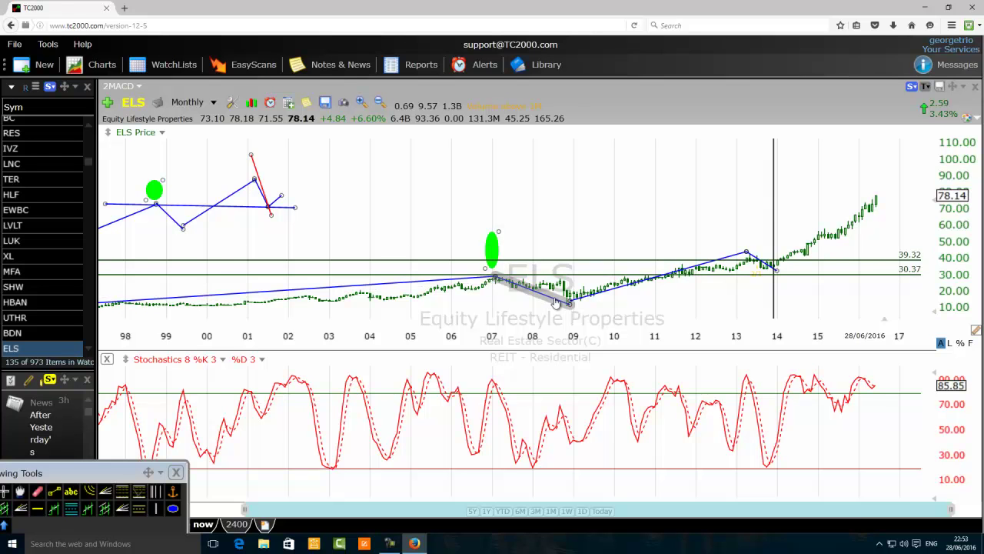
mouse_move(566, 305)
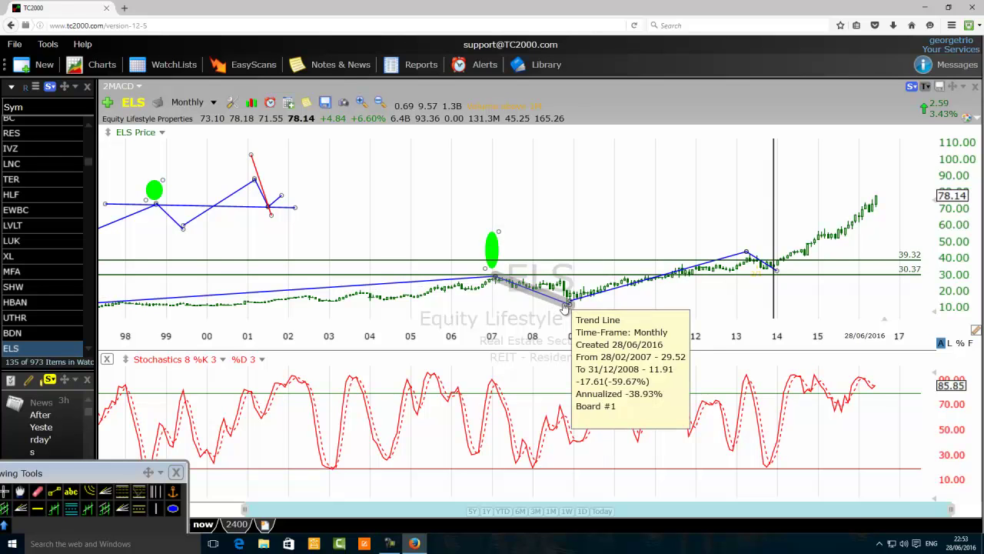
mouse_move(744, 256)
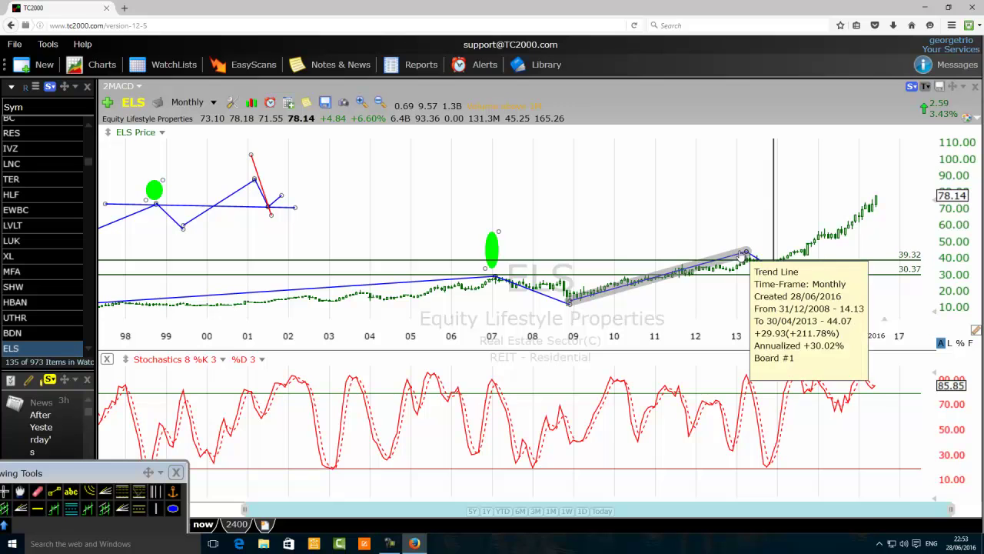
mouse_move(775, 274)
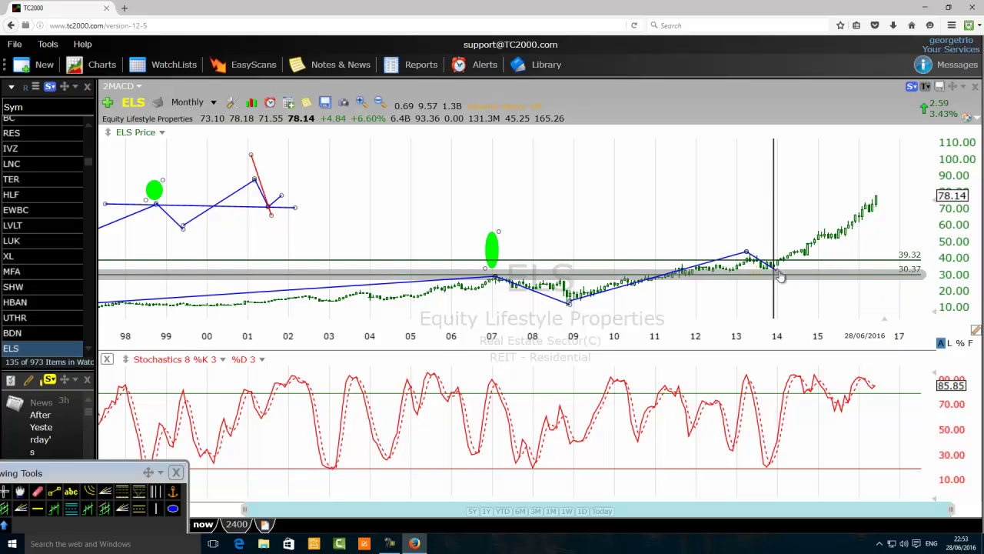
scroll(721, 253, up, 3)
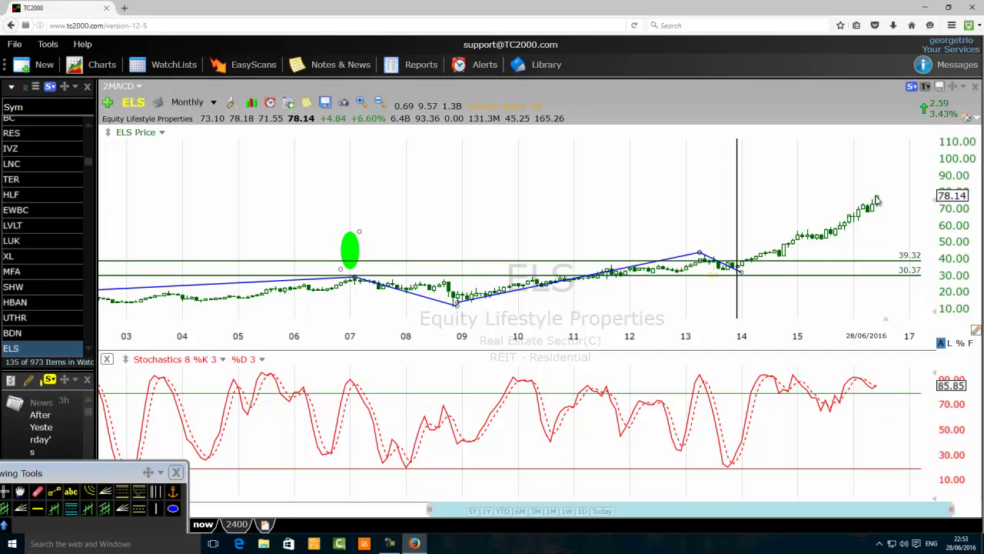
scroll(192, 269, down, 5)
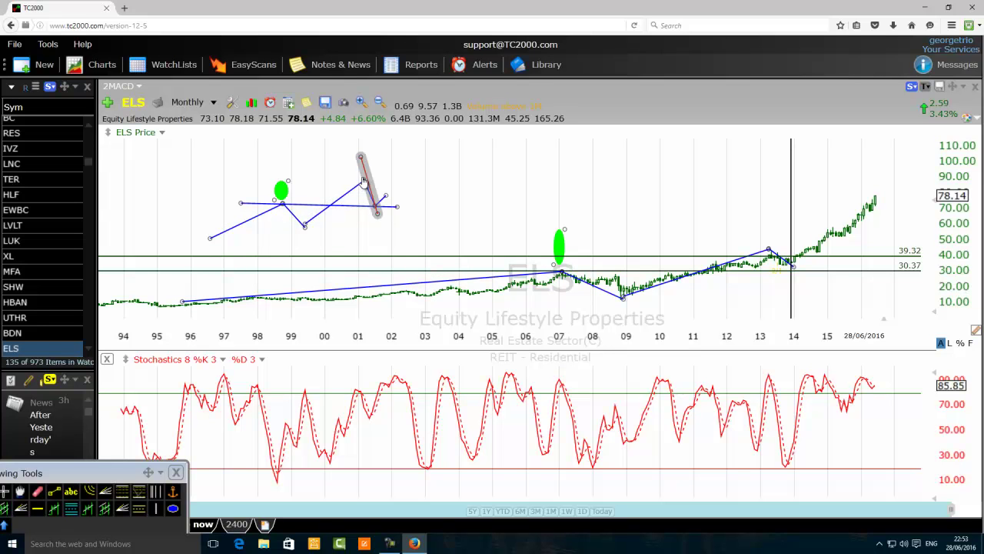
mouse_move(366, 185)
mouse_move(379, 205)
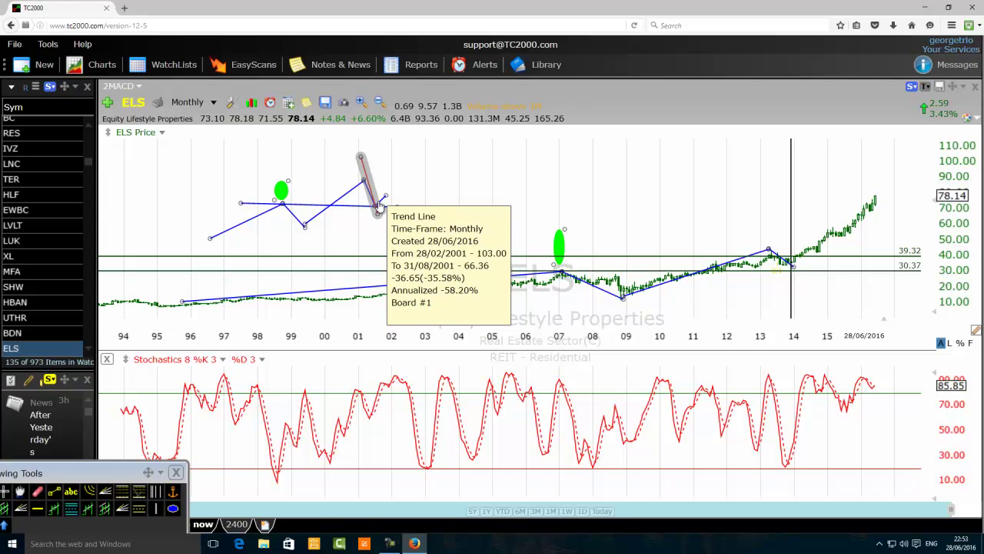
Mark the late 2013 low of the Stochastics, around the lower threshold line, with an ellipse.
mouse_move(796, 264)
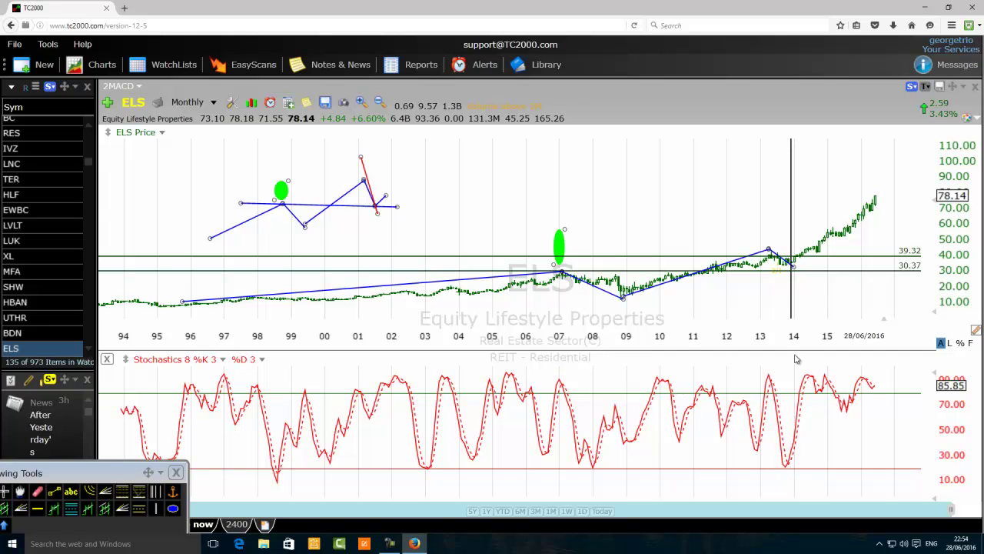
click(172, 509)
mouse_move(805, 458)
mouse_down()
mouse_move(778, 467)
mouse_move(768, 484)
mouse_up()
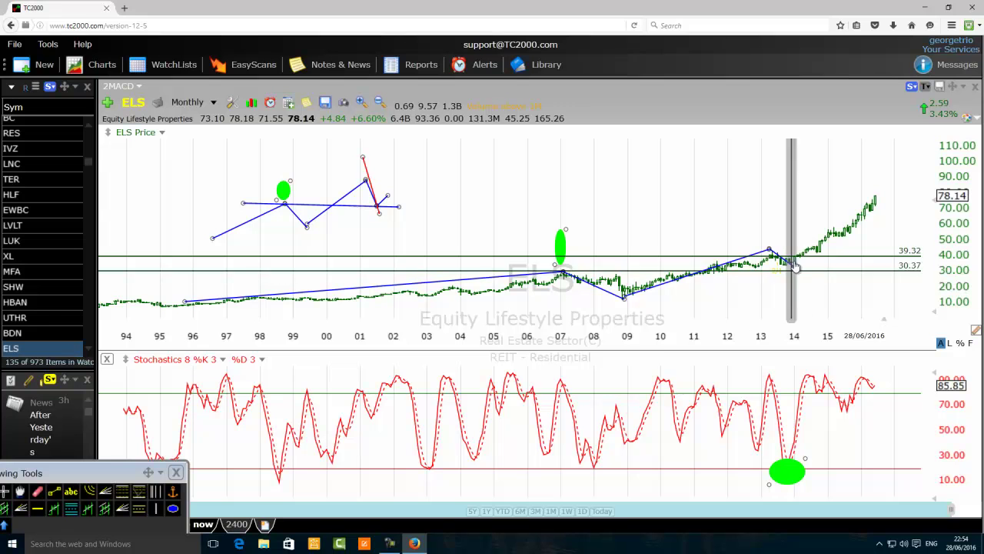
Examine the monthly ELS candles around the vertical line and the price action from 2014 to 2016 above the 39.32 level.
mouse_move(796, 263)
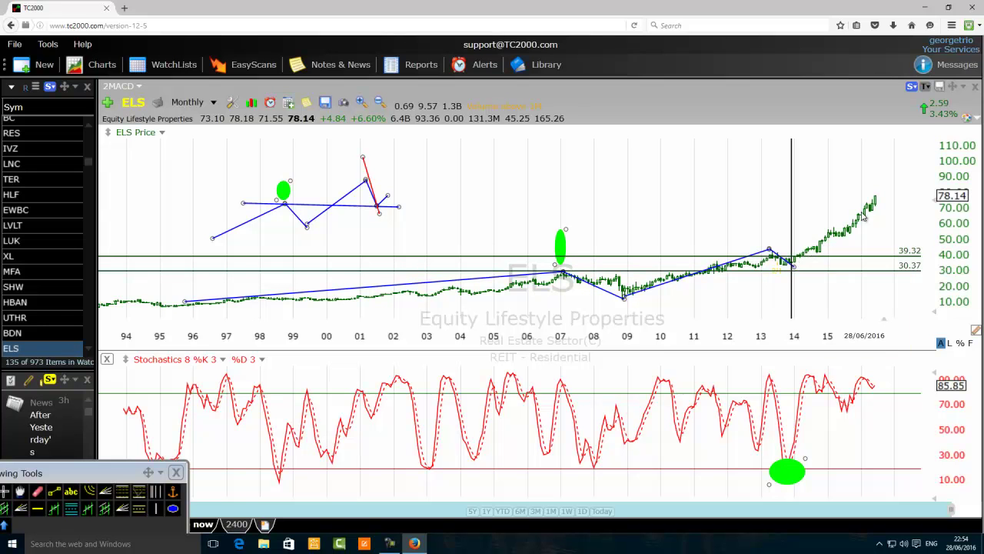
scroll(738, 240, up, 2)
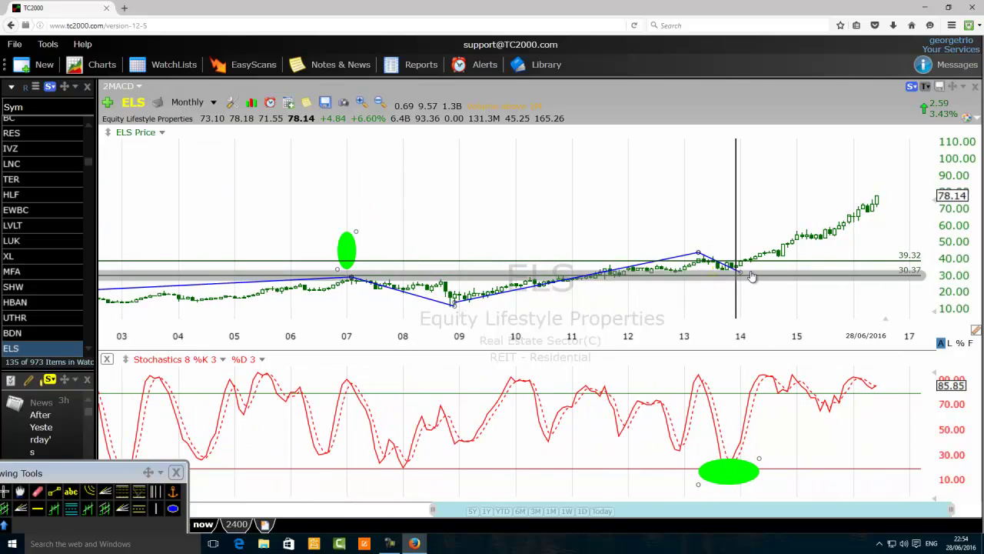
mouse_move(740, 268)
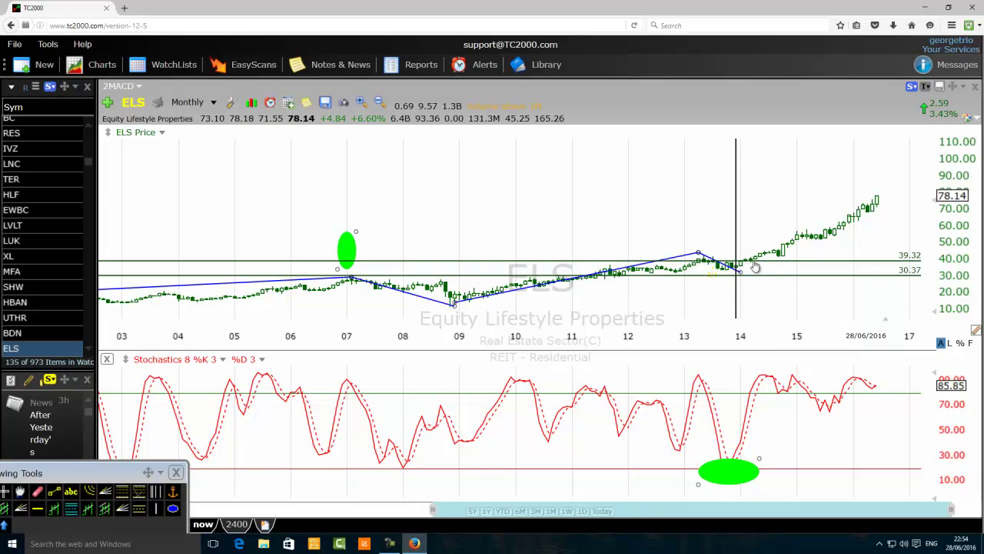
scroll(738, 269, up, 5)
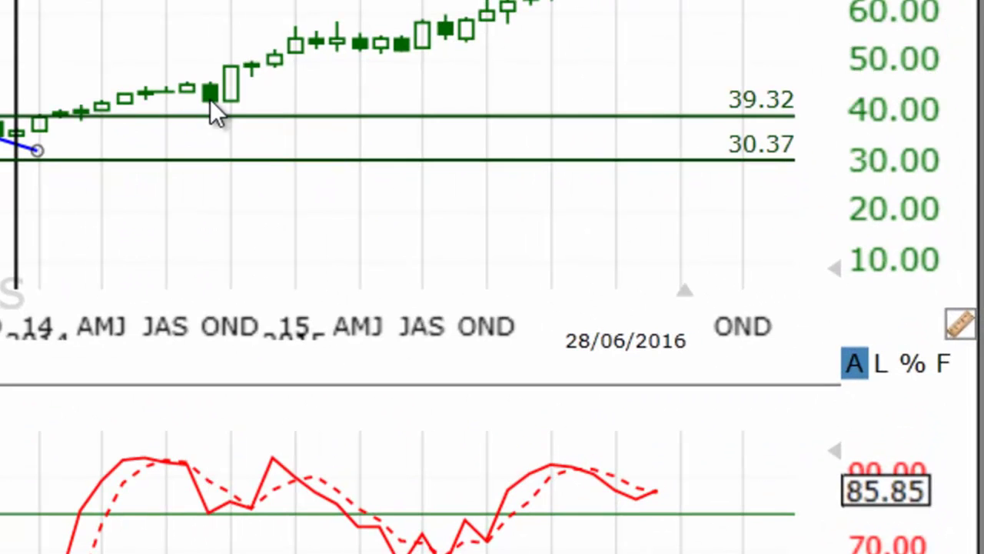
mouse_move(217, 120)
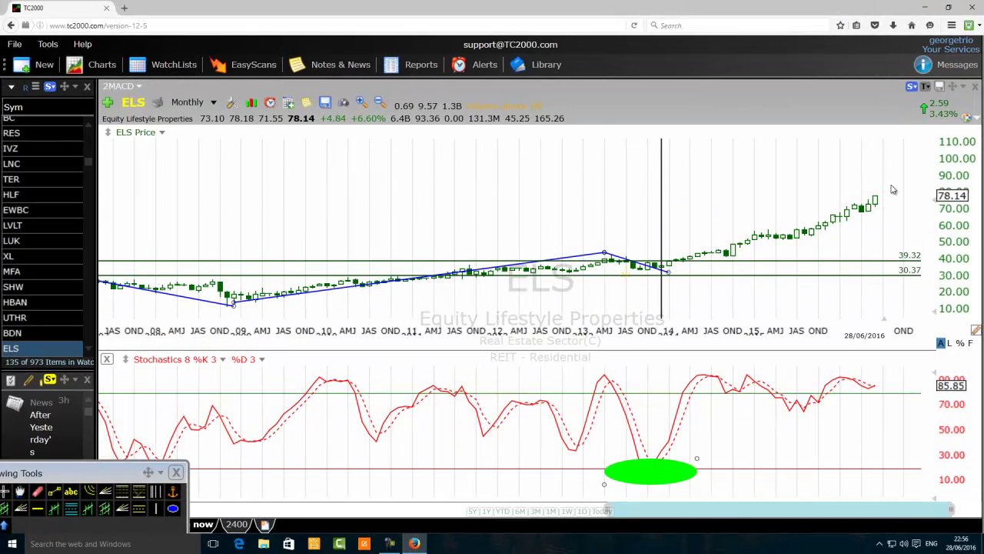
mouse_move(706, 267)
scroll(394, 225, down, 2)
scroll(390, 226, down, 1)
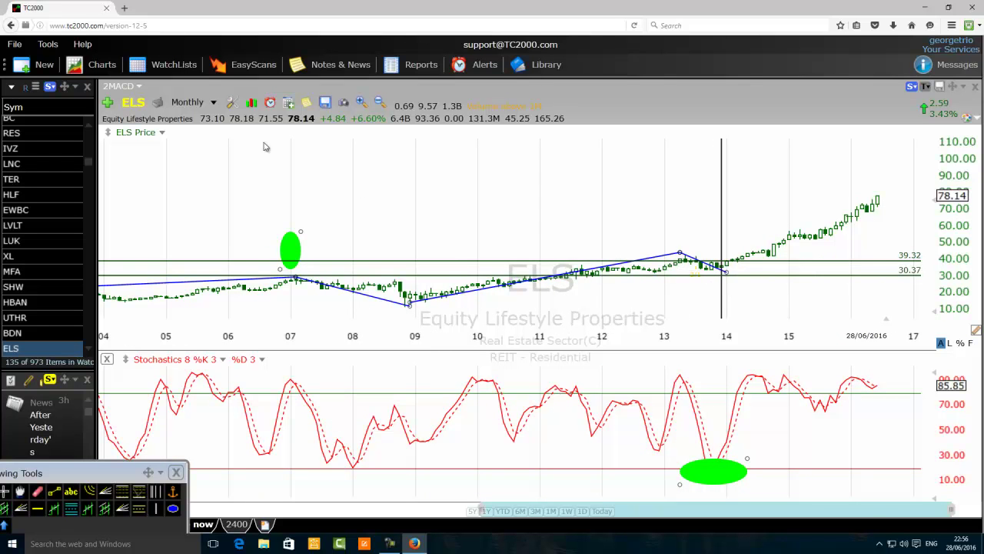
Change the ELS chart's time frame to 15 Minute and show the price history back to the start of the month.
click(214, 105)
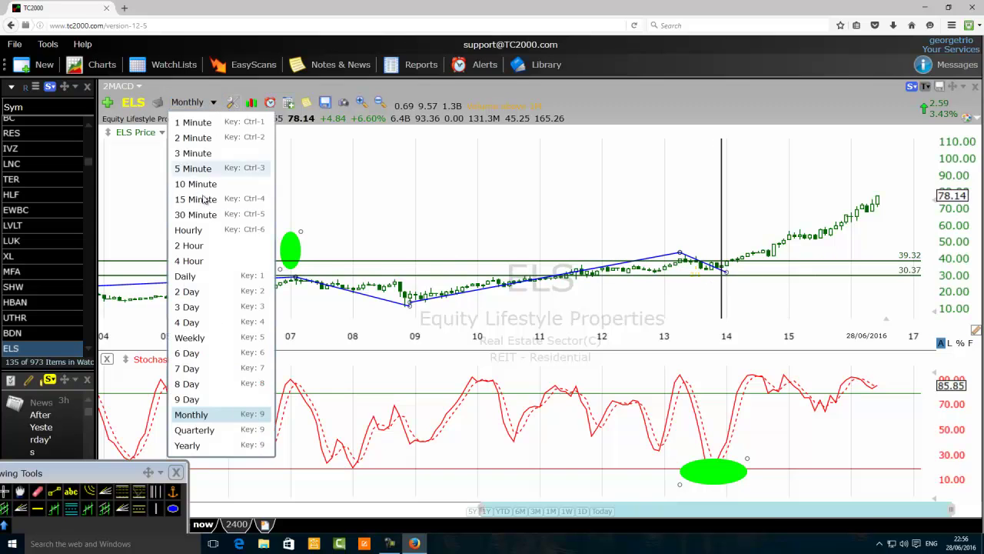
click(187, 204)
scroll(246, 242, down, 3)
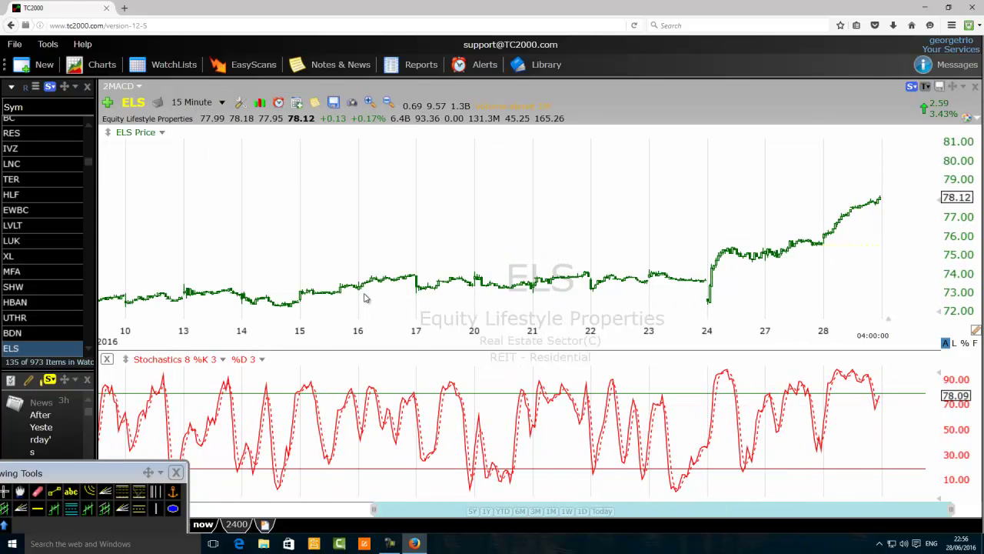
scroll(342, 303, down, 2)
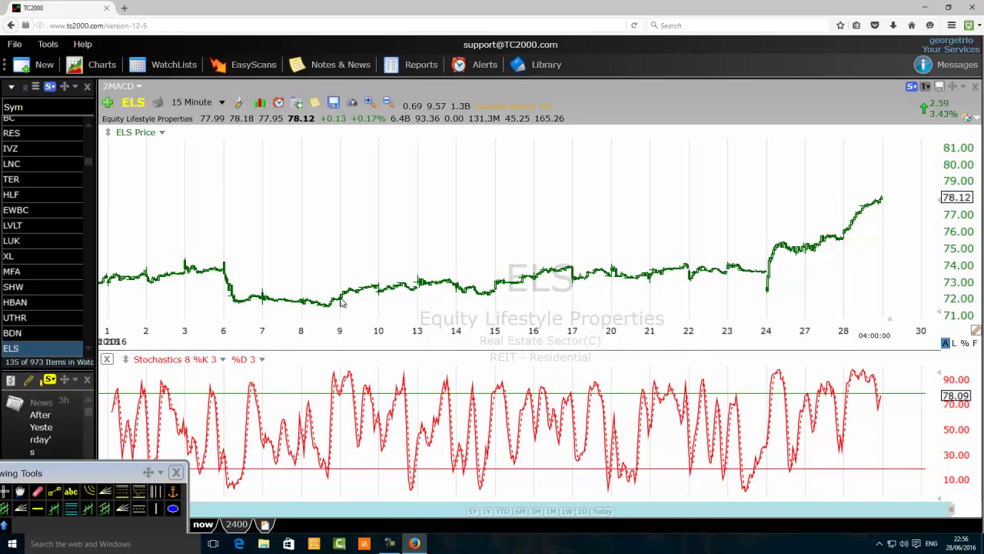
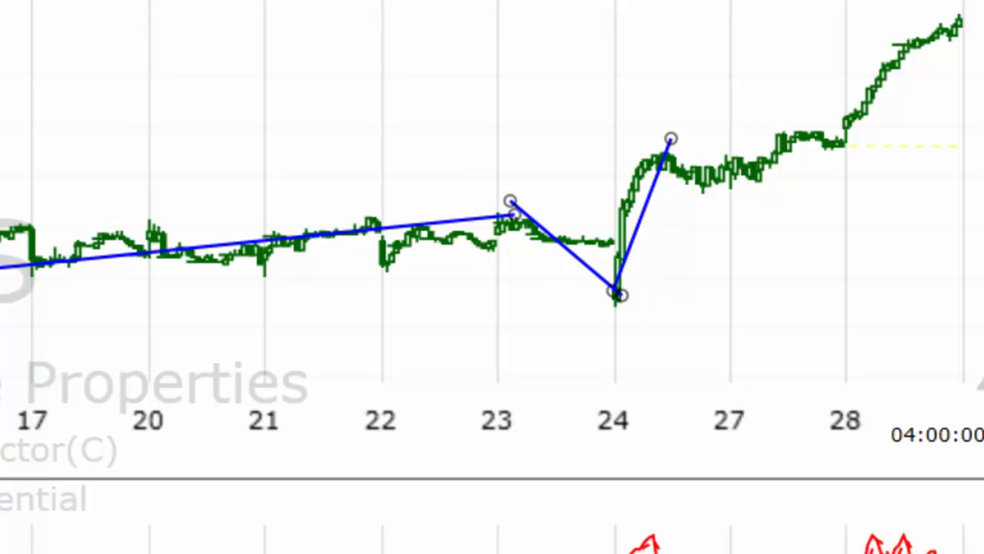
Mark the peak at the 23rd on the 15-minute chart, where the first two trend lines meet, with an ellipse.
drag(550, 145, 485, 219)
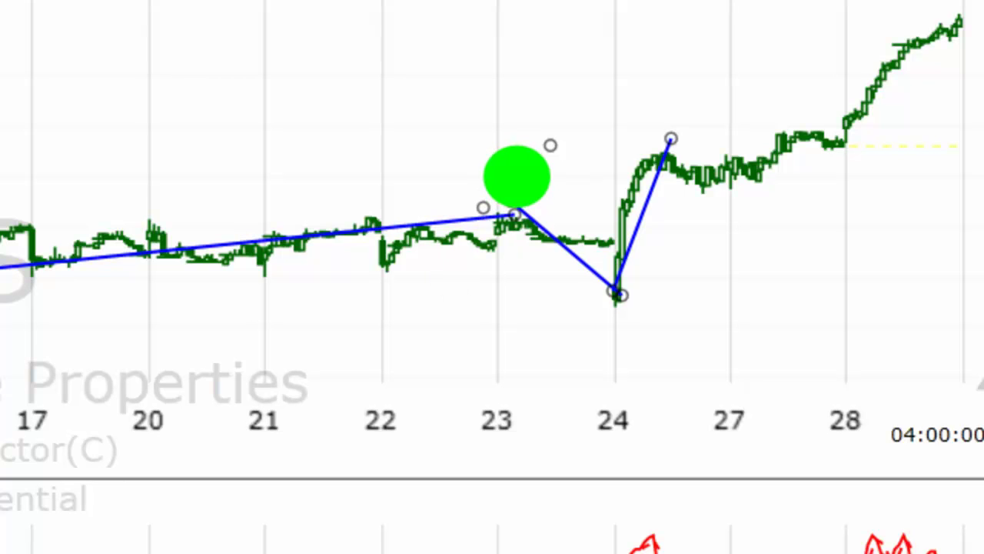
Draw a horizontal level at 74.27 through the marked peak and mark the Stochastics low before the 27th, at the lower threshold, with an ellipse.
drag(171, 220, 582, 214)
mouse_move(655, 231)
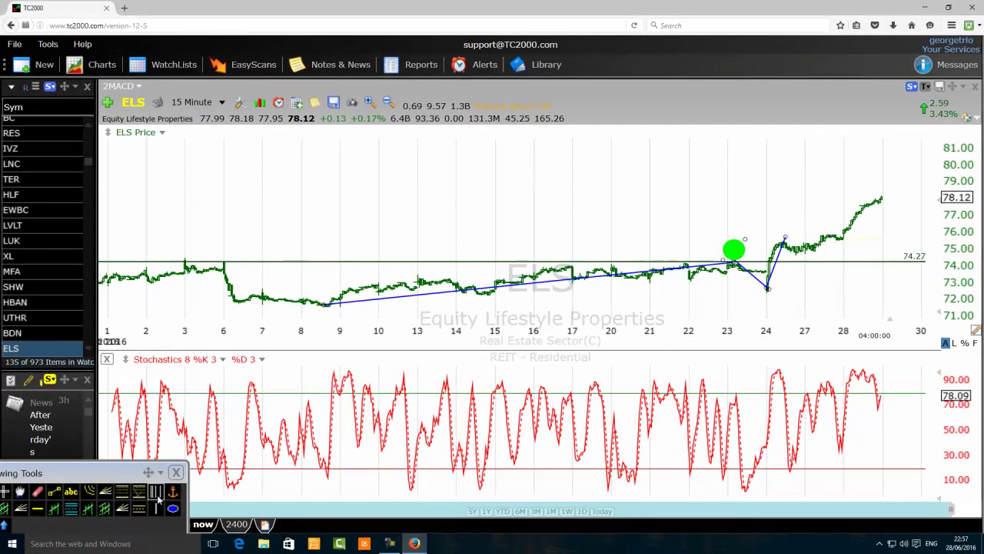
click(174, 511)
drag(808, 458, 784, 479)
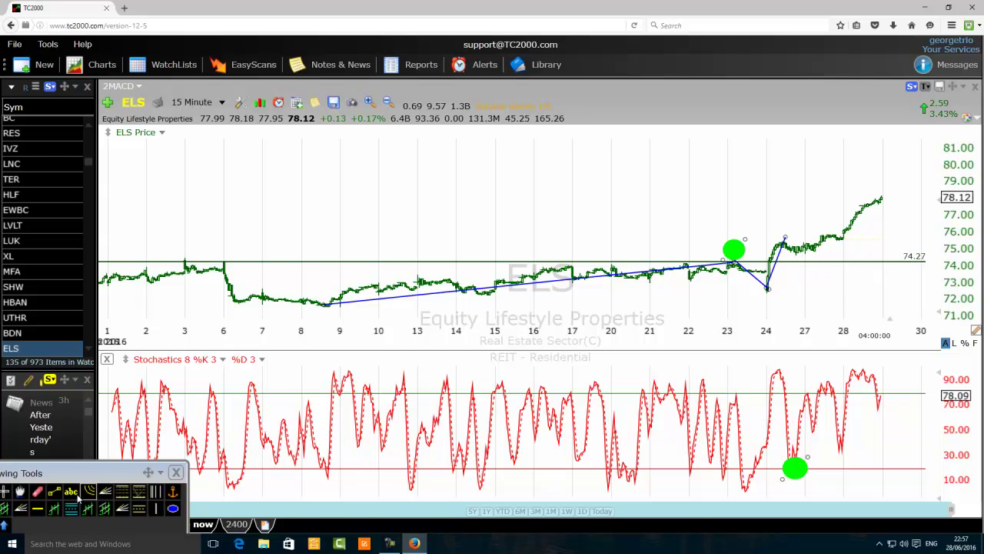
Place vertical lines through the price pane and the Stochastics pane at the marked Stochastics low between the 24th and 27th.
click(156, 509)
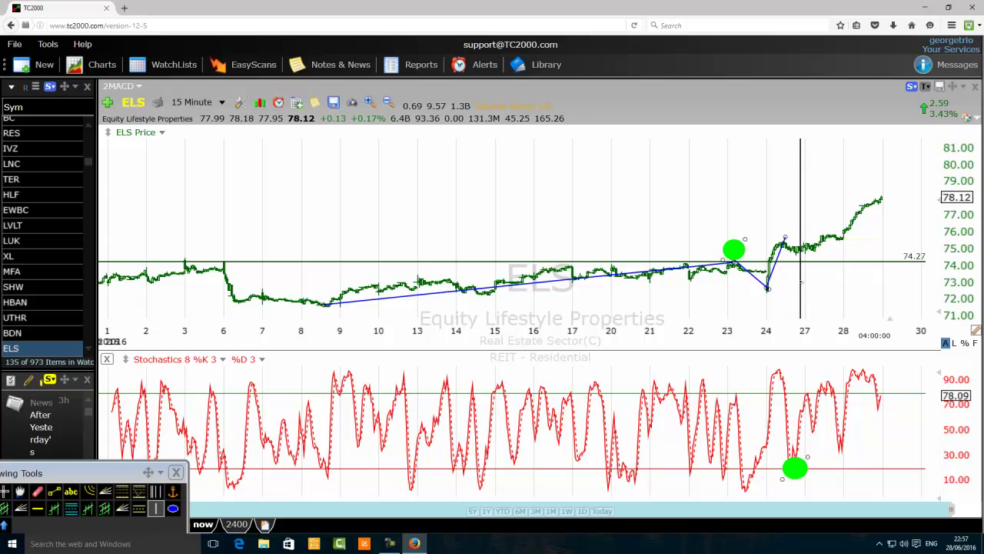
click(795, 292)
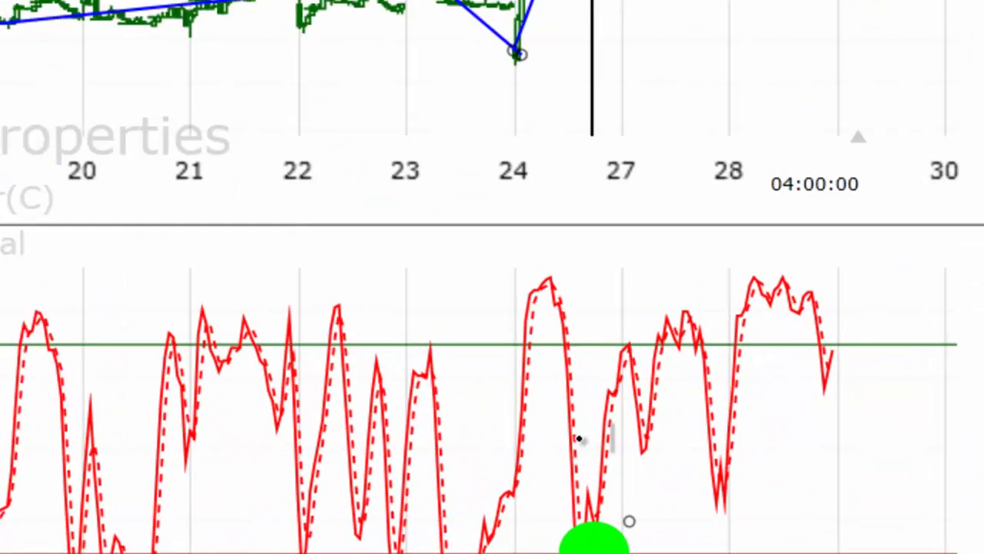
click(586, 398)
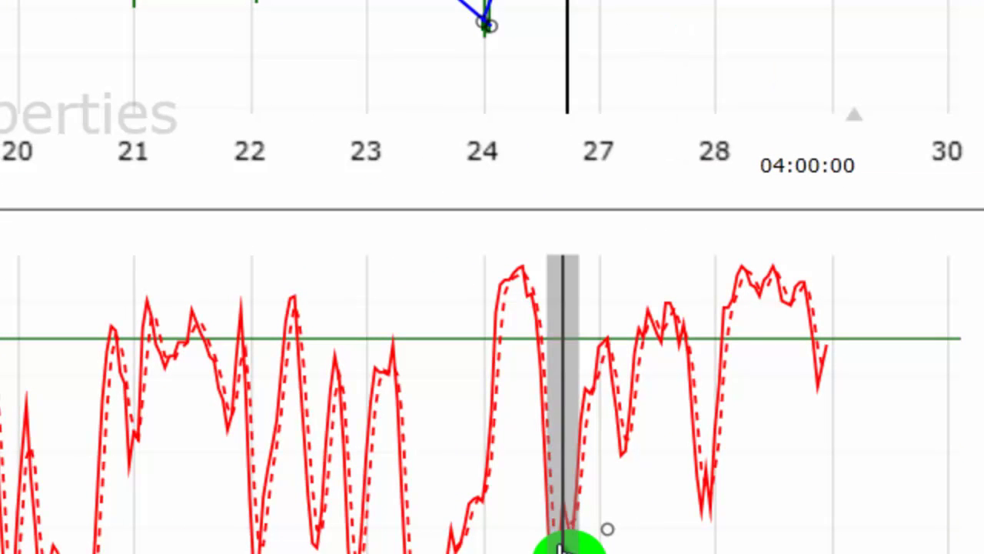
mouse_move(566, 547)
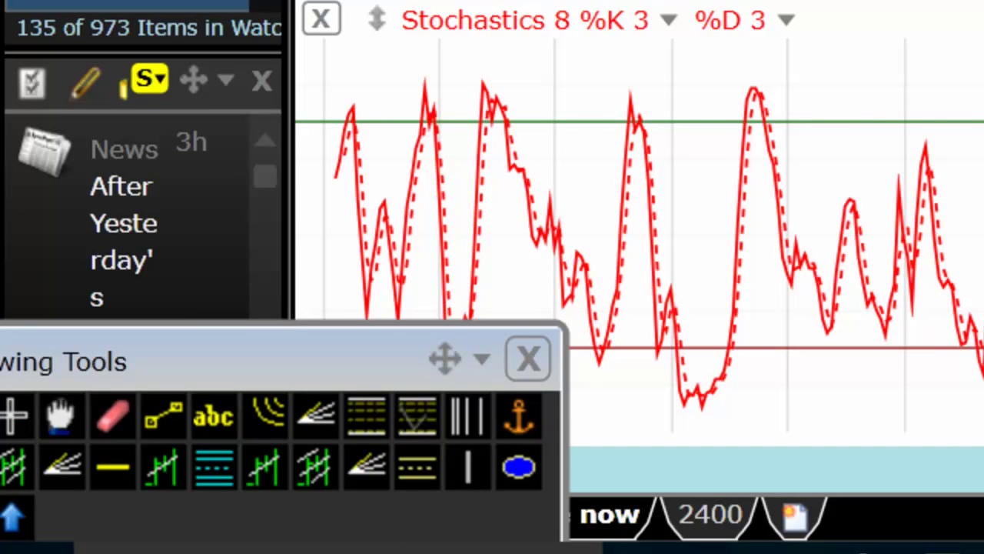
Draw a falling trend line across the pullback after the 24th and place a short horizontal line at about 75 across the 27th.
scroll(638, 231, up, 5)
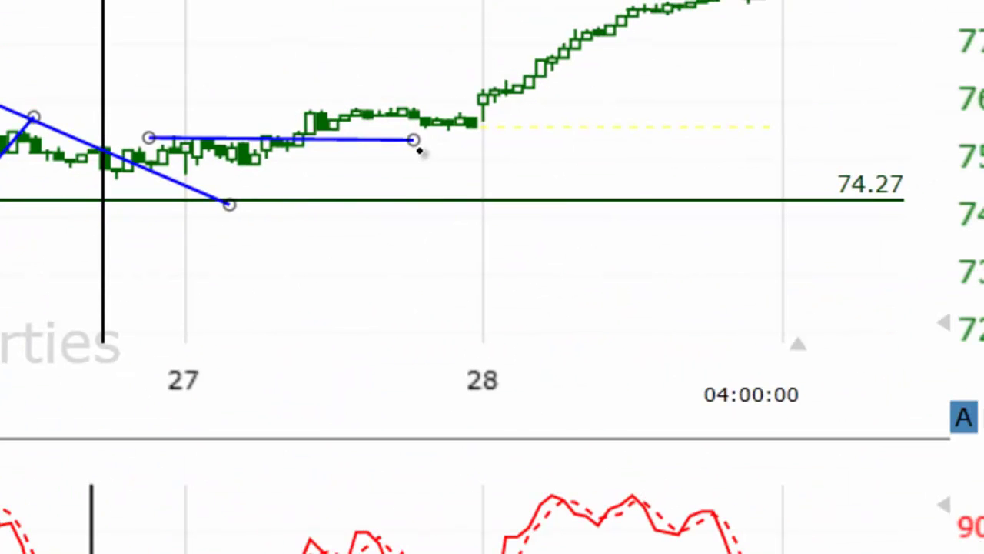
click(213, 150)
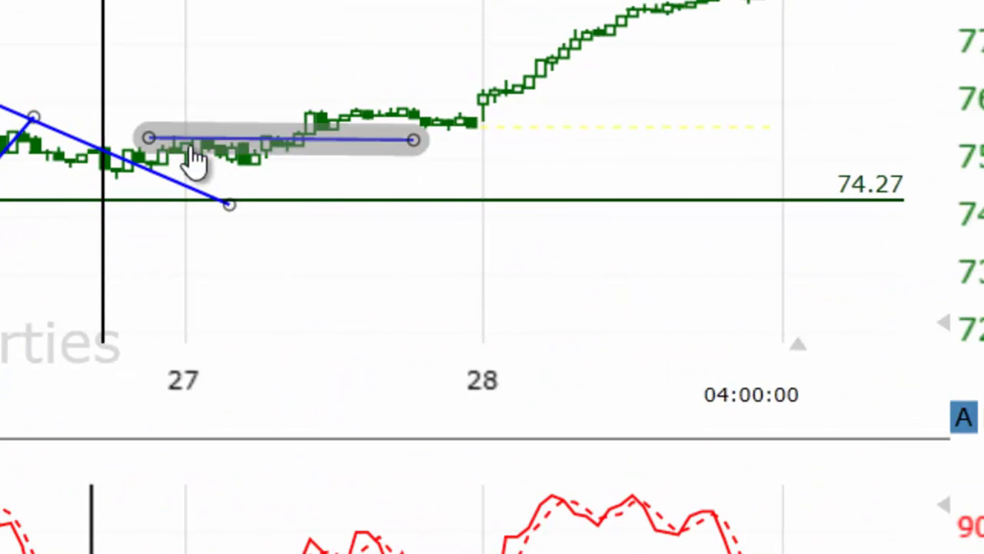
drag(185, 157, 185, 164)
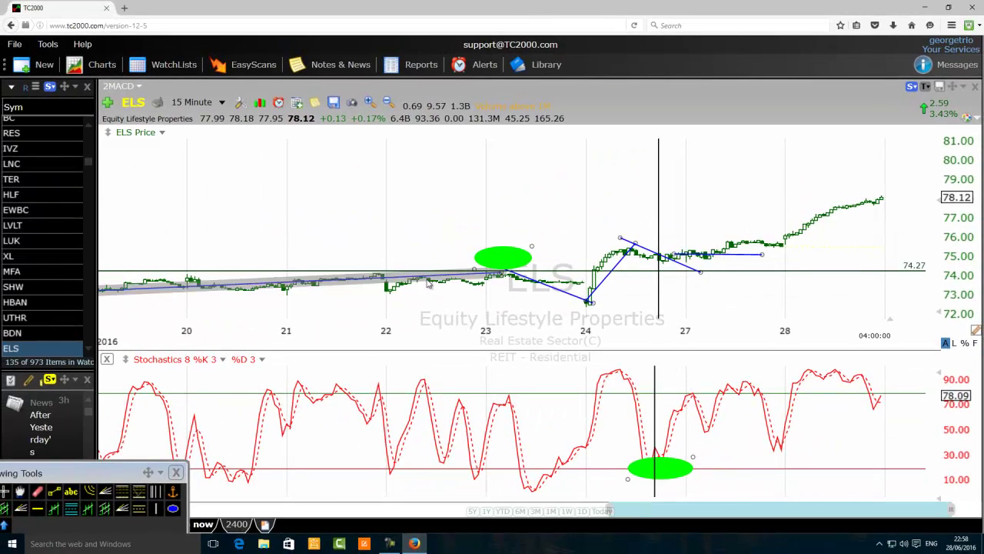
scroll(432, 330, down, 2)
scroll(433, 331, down, 2)
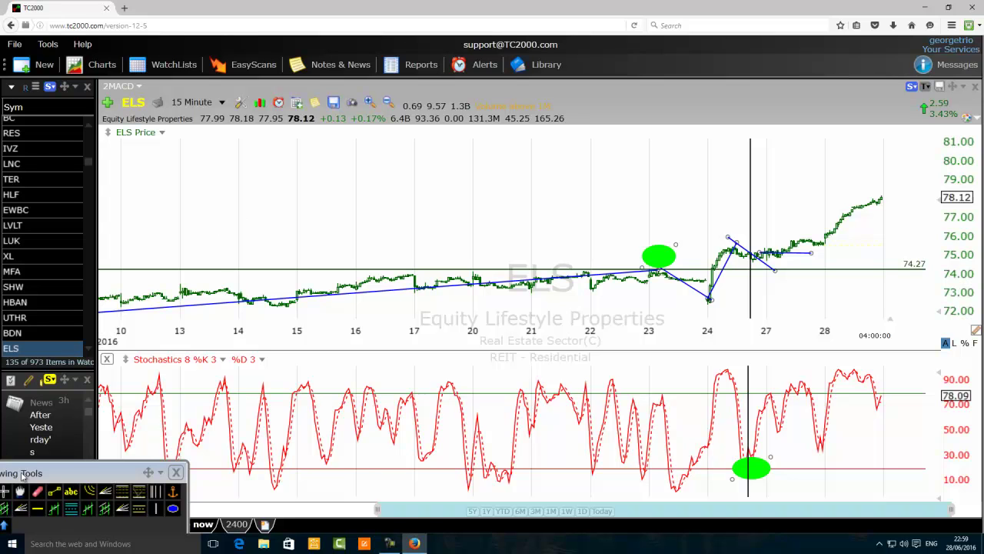
Sketch a falling zigzag of four connected trend lines, down-up-down-up, in the empty area above the candles of the 15th to 17th.
drag(57, 484, 310, 366)
click(310, 367)
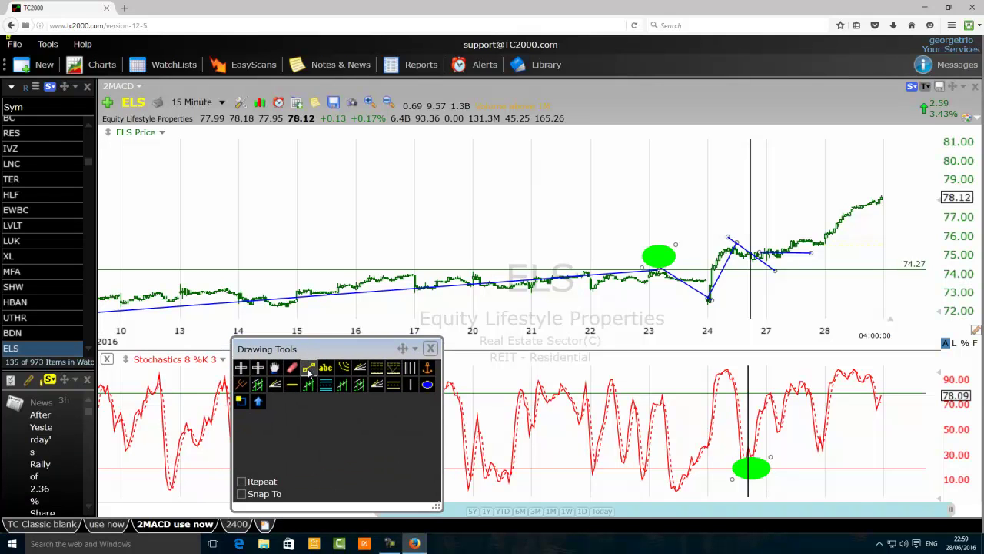
mouse_move(293, 148)
mouse_down()
mouse_move(348, 217)
mouse_move(339, 196)
mouse_up()
click(308, 370)
drag(340, 197, 358, 176)
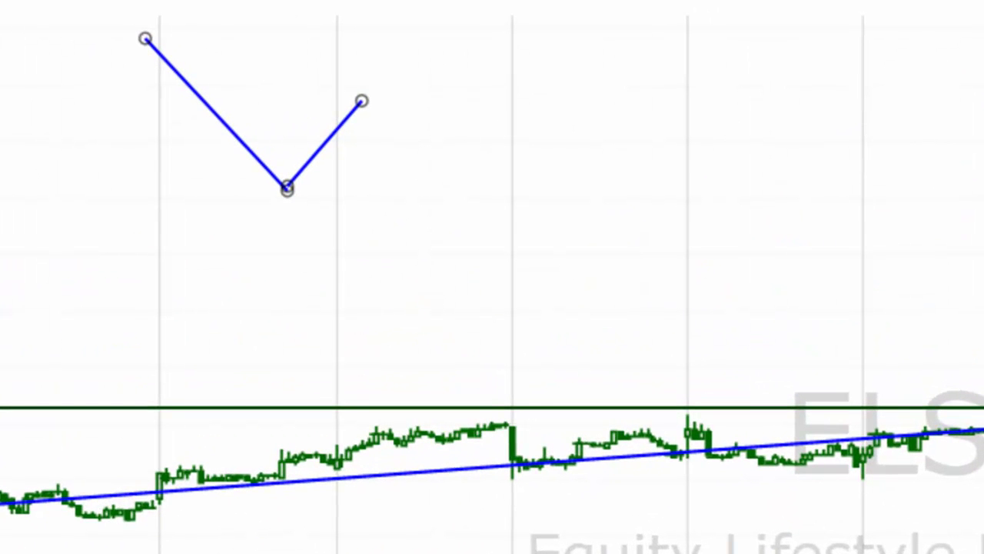
mouse_move(361, 101)
mouse_down()
mouse_move(473, 254)
mouse_move(478, 286)
mouse_up()
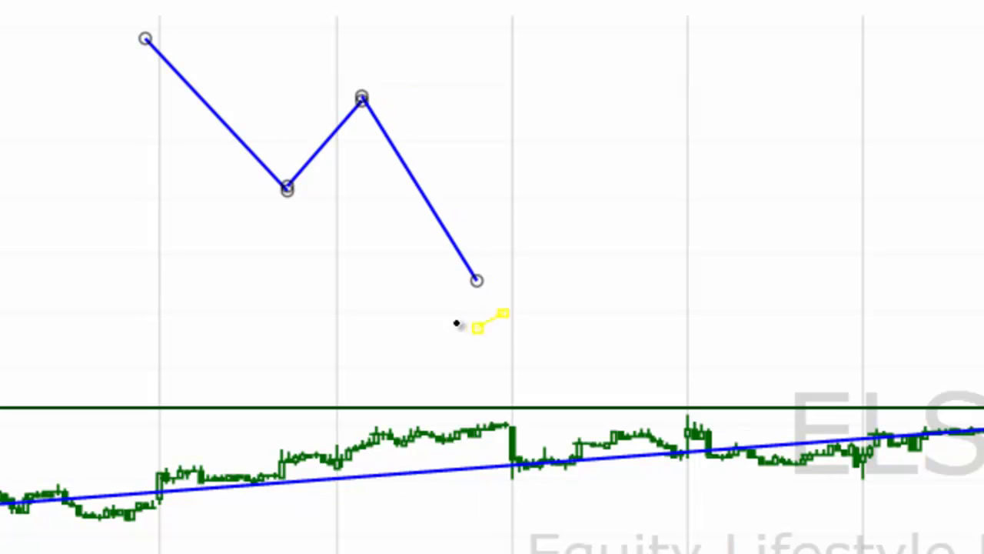
mouse_move(478, 280)
mouse_down()
mouse_move(512, 246)
mouse_move(541, 191)
mouse_up()
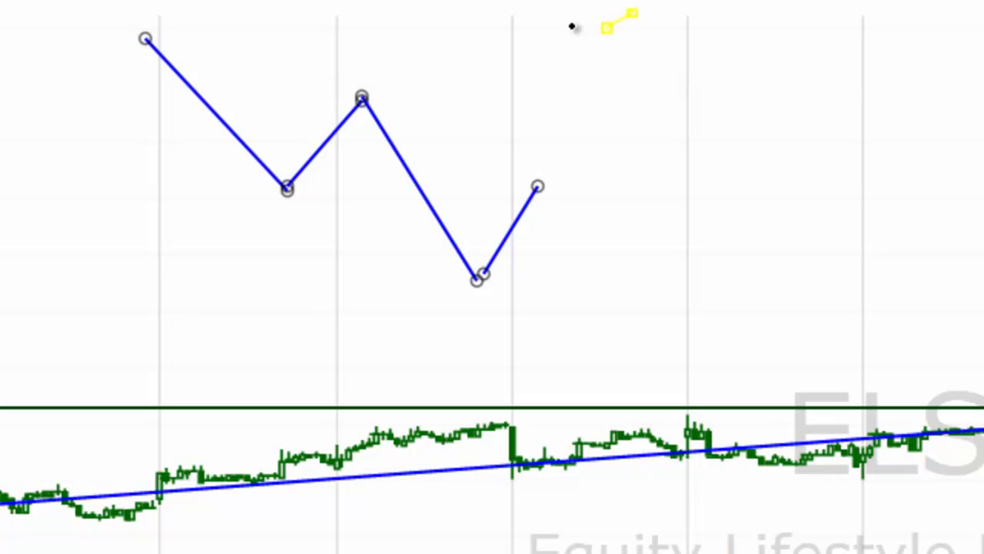
Draw a horizontal line at the zigzag's first low, extending past its last leg, and place an ellipse just below that low.
drag(145, 198, 756, 201)
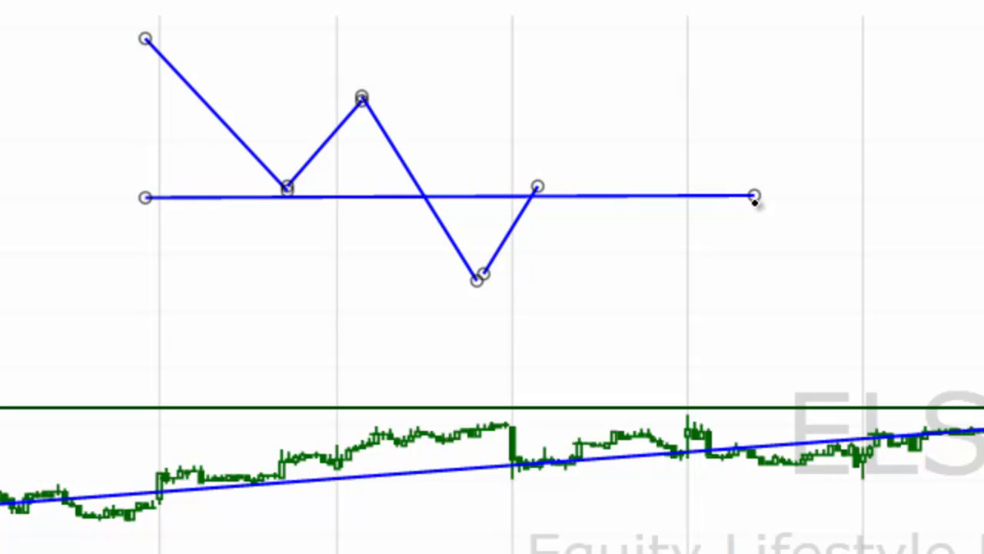
mouse_move(544, 202)
drag(307, 220, 253, 250)
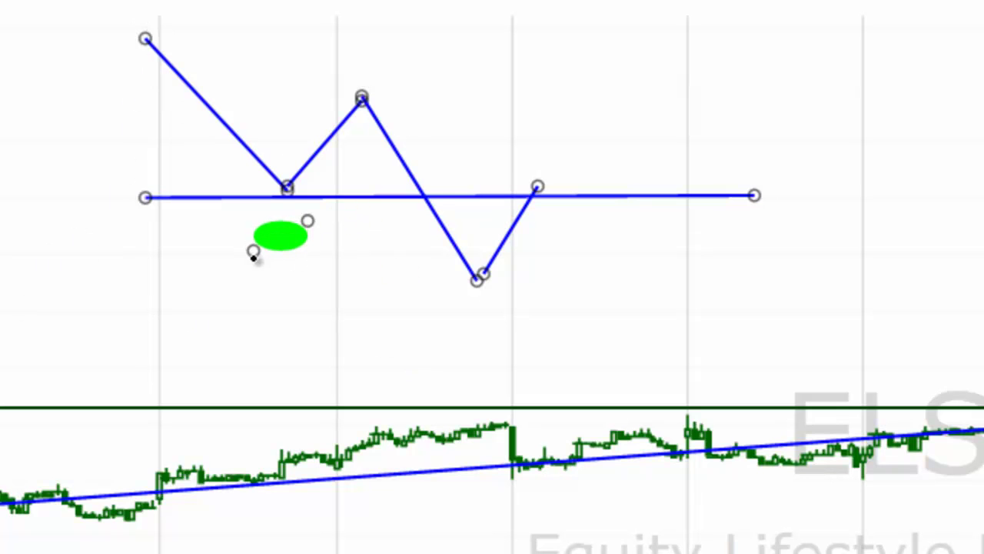